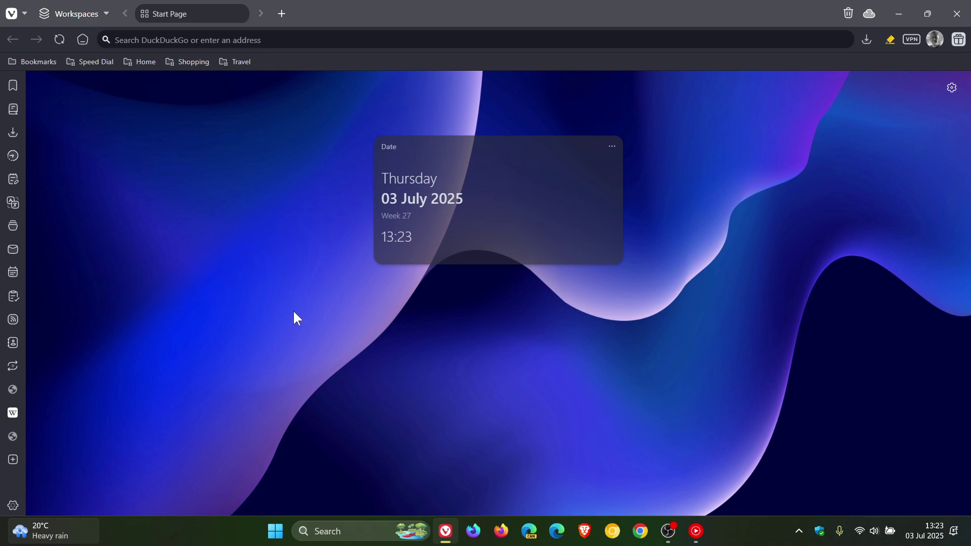
- Check for updates from the Help menu and dismiss the up-to-date message
click(10, 15)
mouse_move(32, 161)
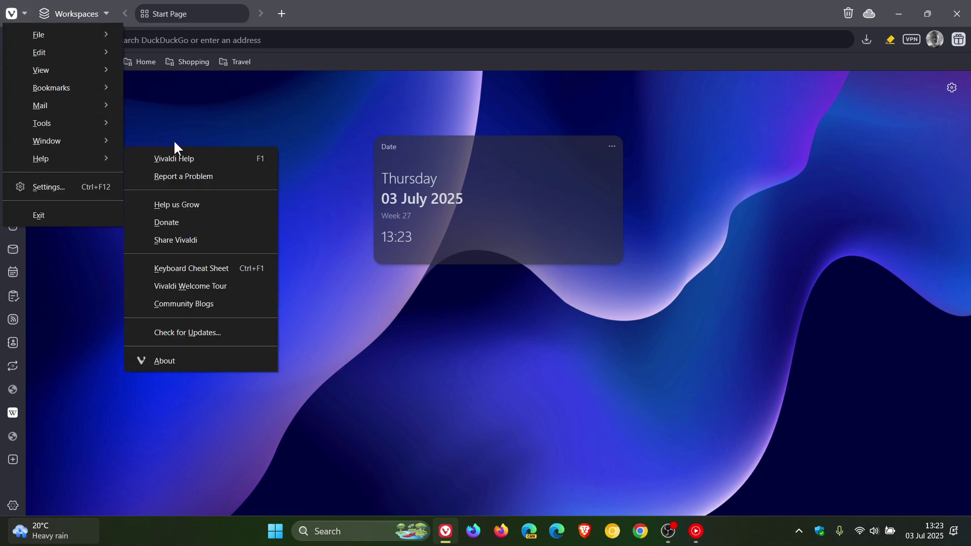
click(231, 333)
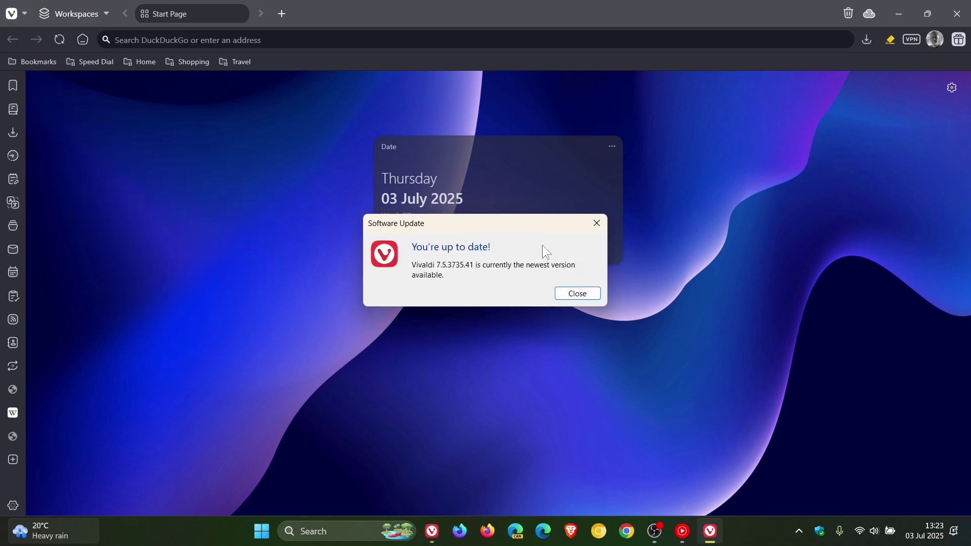
click(567, 295)
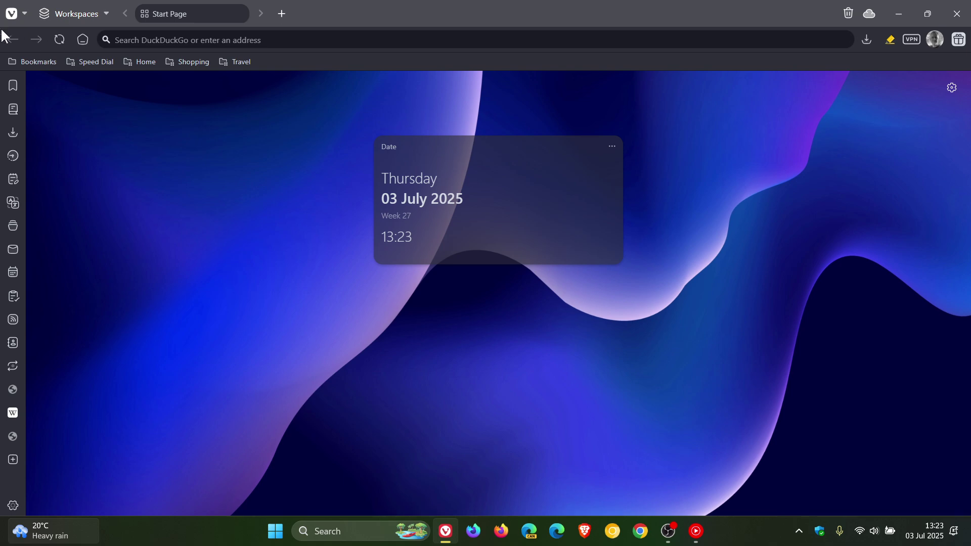
- Open Help > About to show the About Version page
click(11, 14)
mouse_move(41, 160)
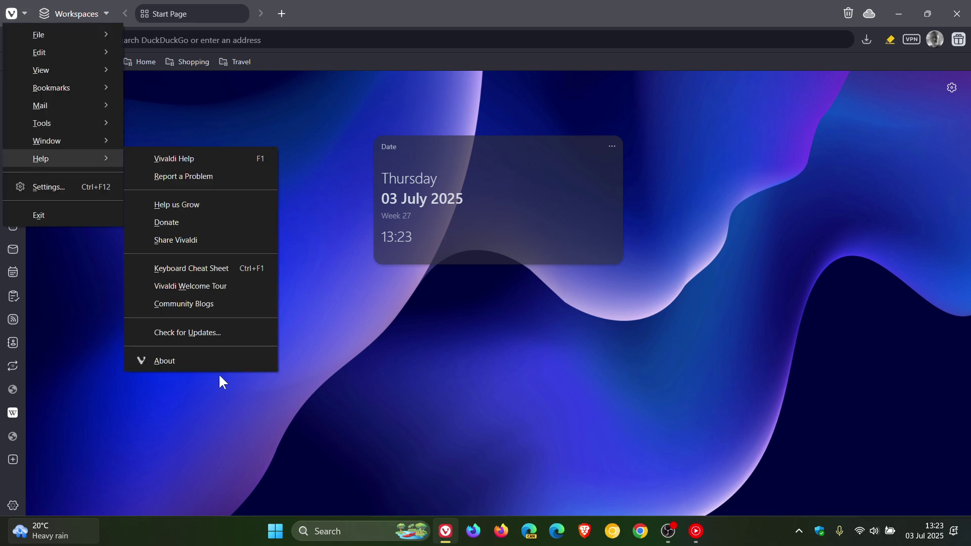
click(221, 359)
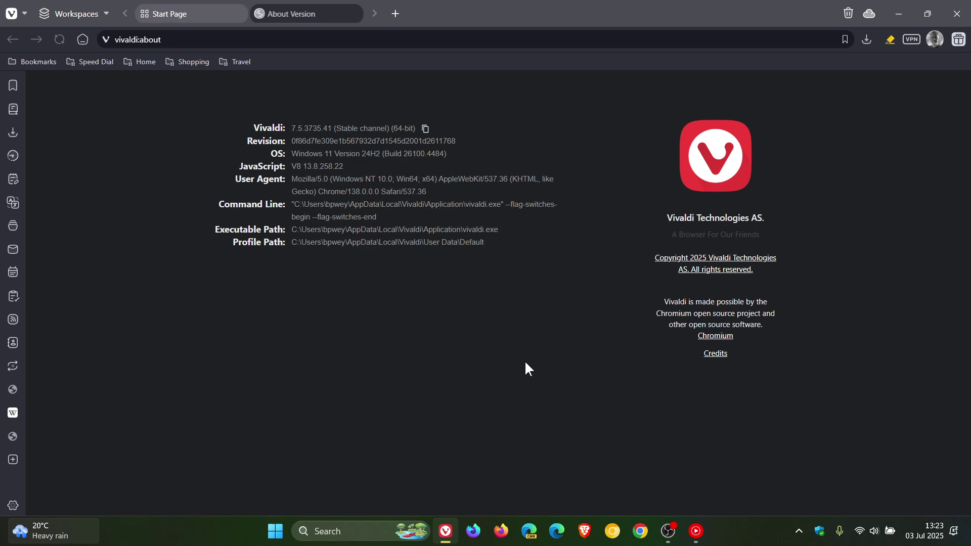
- Zoom in on the version page and highlight version 7.5.3735.41 and Chrome/138 in the user agent
key(ctrl+plus)
key(ctrl+plus)
key(ctrl+plus)
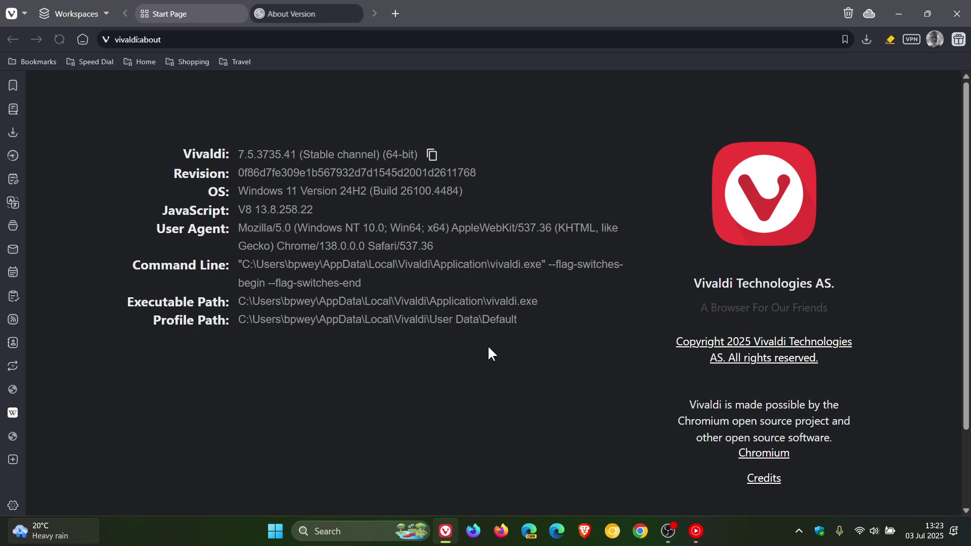
drag(238, 155, 296, 155)
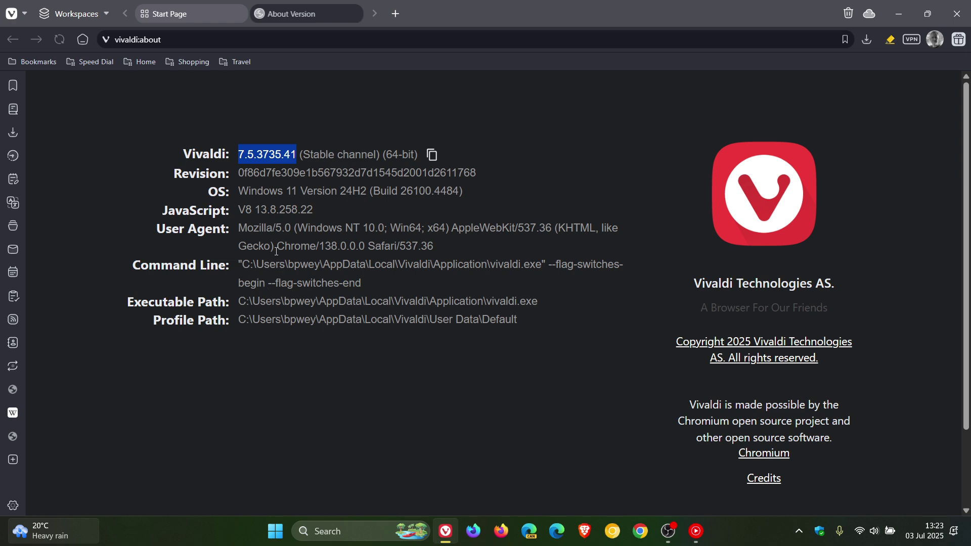
drag(276, 247, 337, 248)
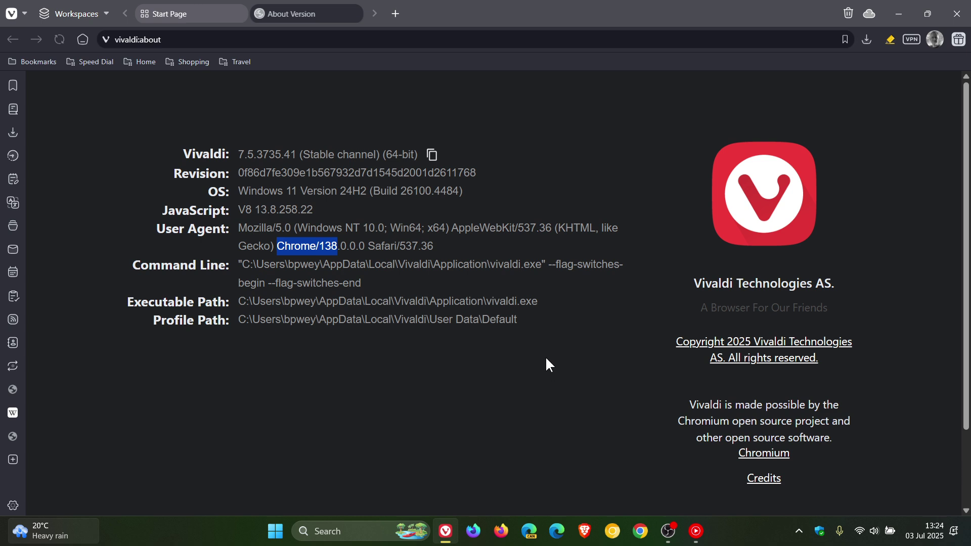
- Switch back to the Start Page tab
click(202, 18)
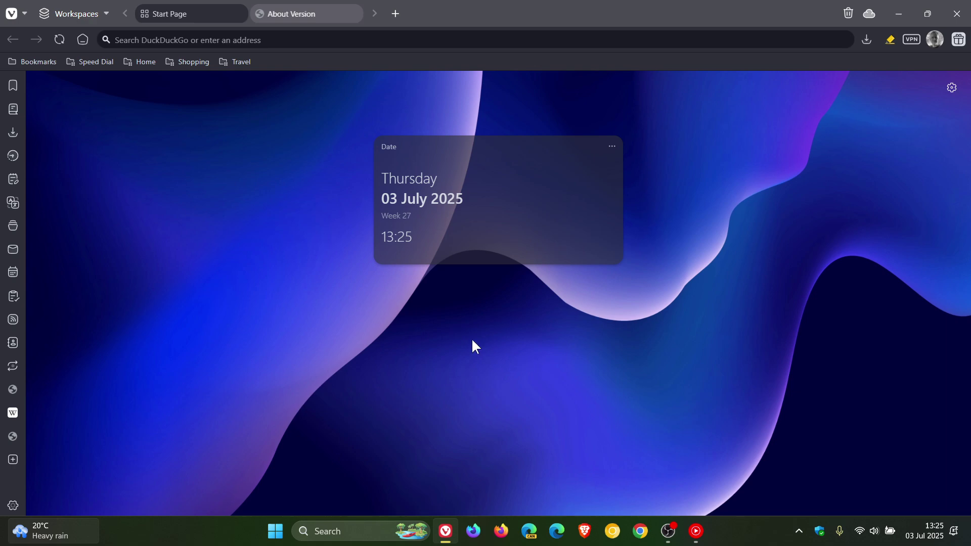
- Stack Start Page with About Version, rename the stack '1' and colour it yellow
drag(186, 16, 270, 19)
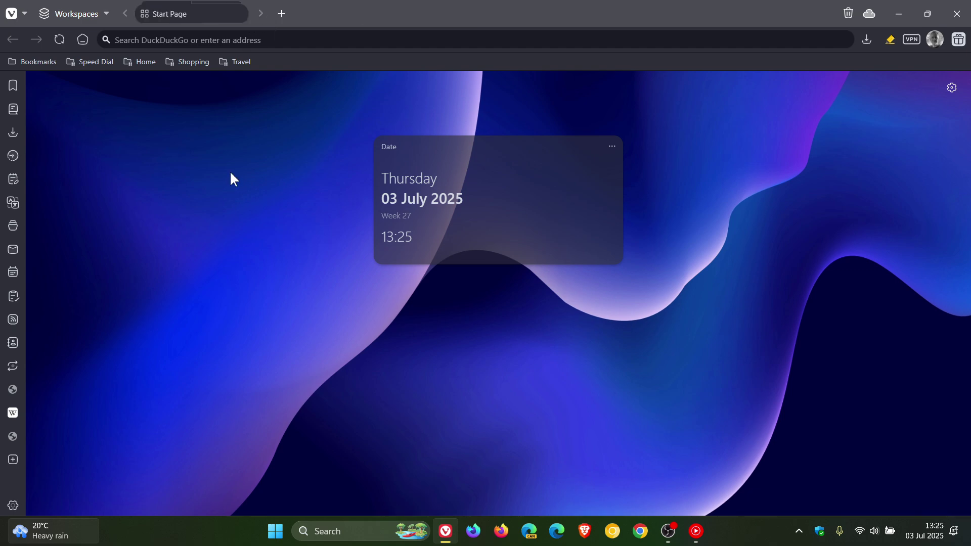
right_click(190, 9)
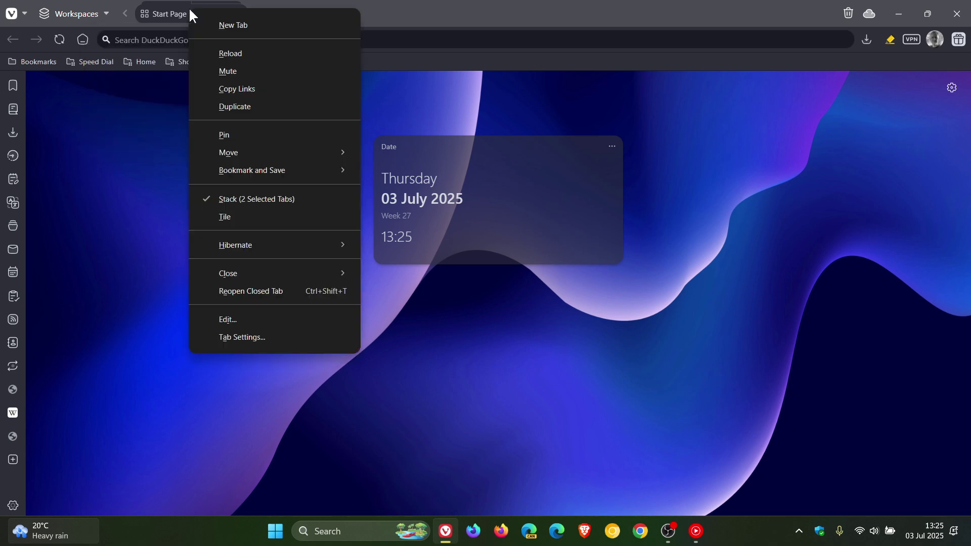
click(226, 319)
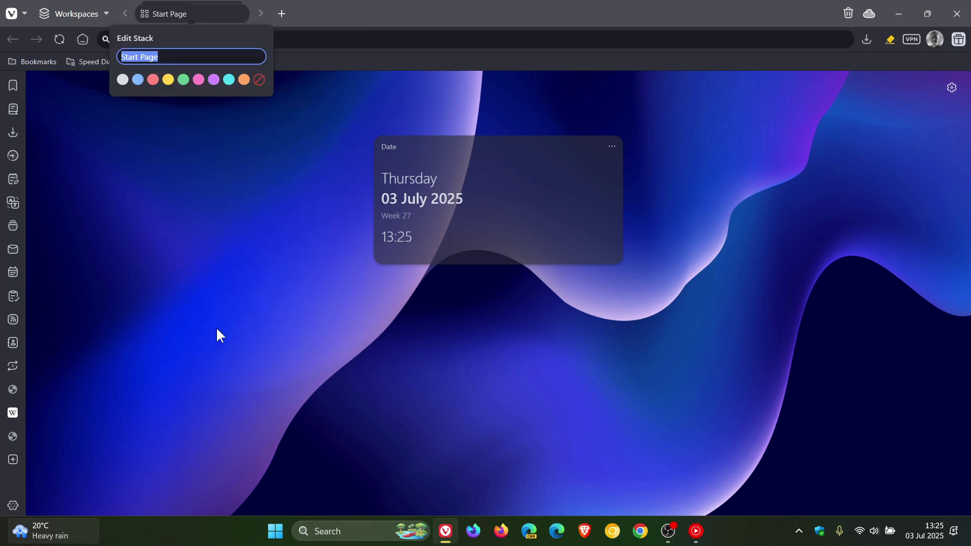
text(1)
click(164, 82)
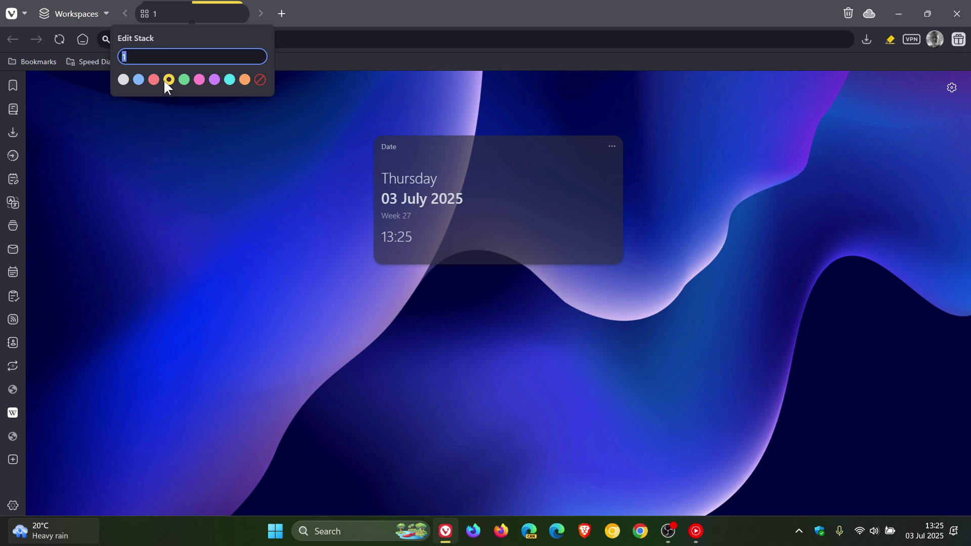
click(219, 250)
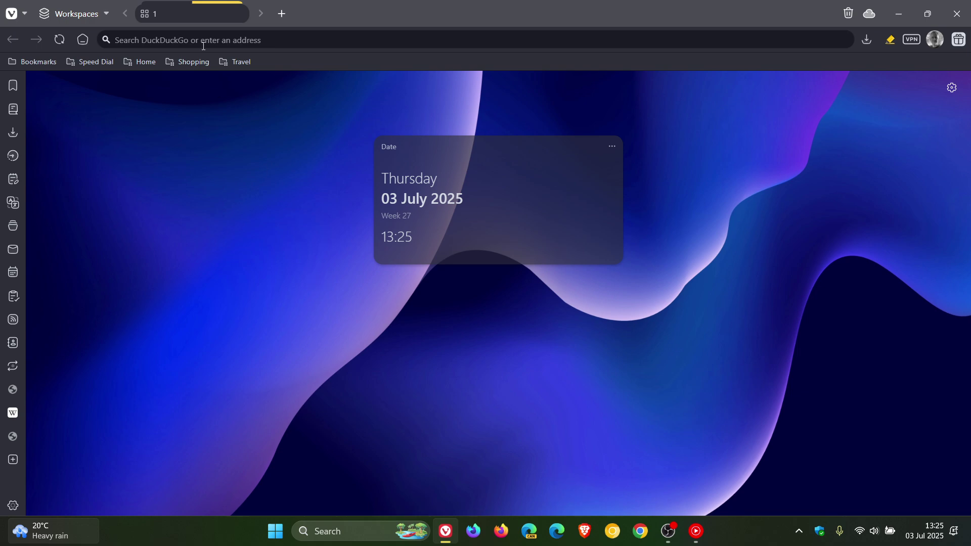
- Close the stacked Start Page tab and open a fresh Start Page tab
click(239, 10)
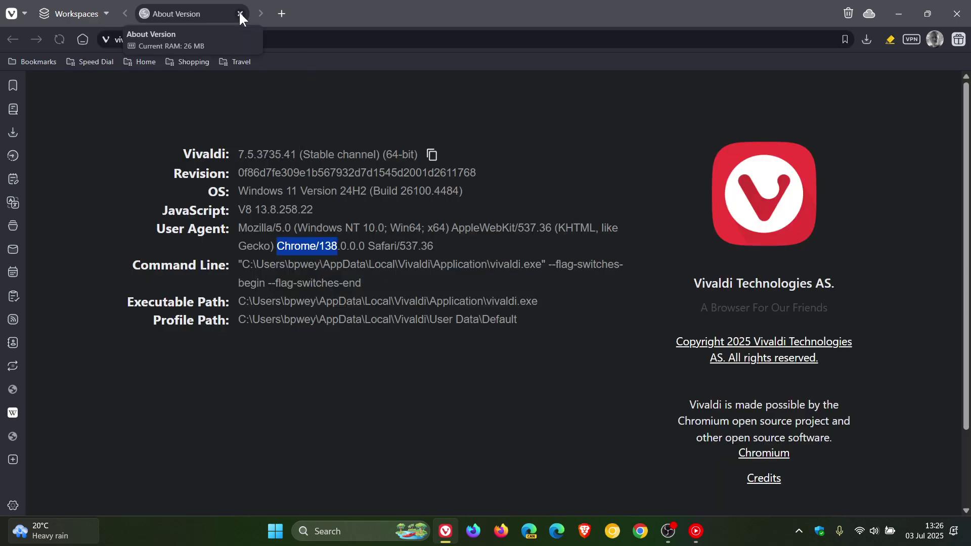
click(280, 14)
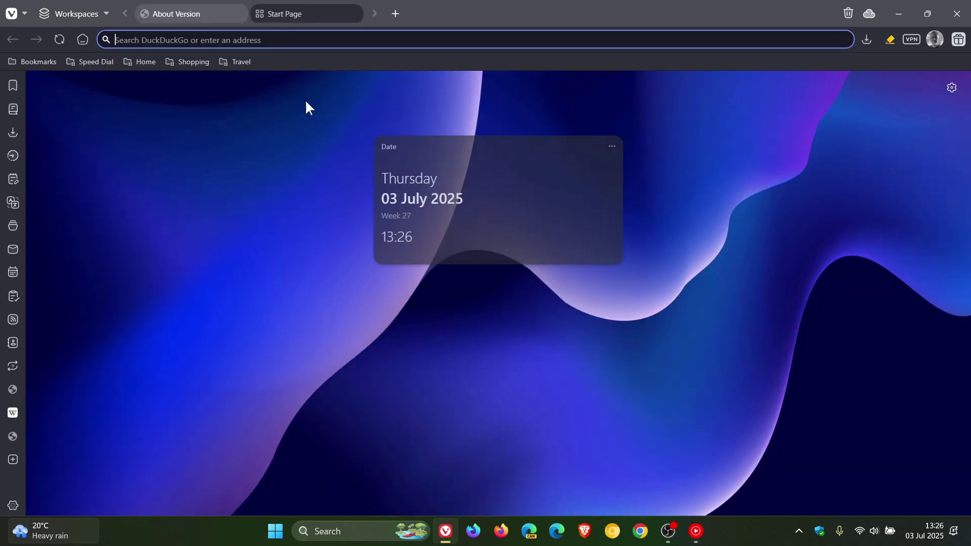
click(429, 368)
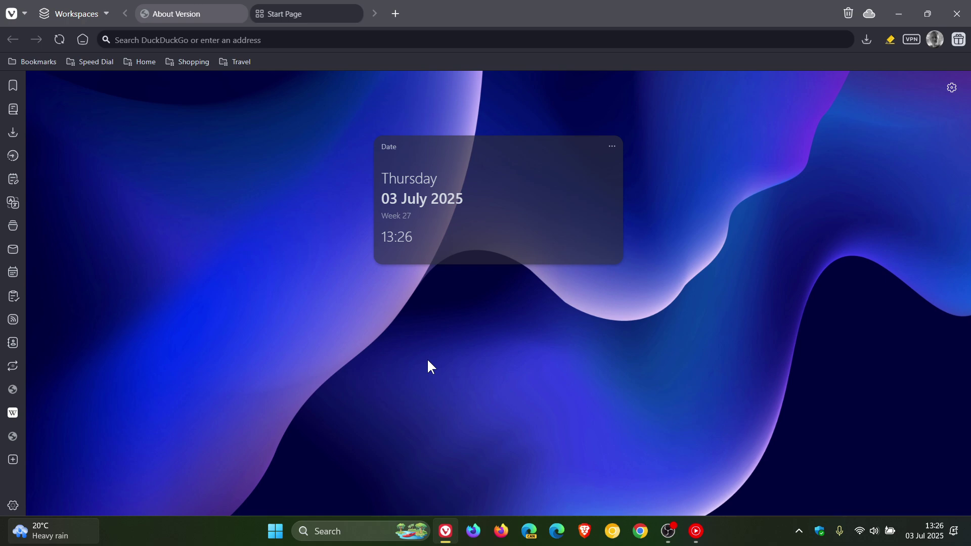
- View the new tab's context menu, dismiss it, and focus the address bar
right_click(310, 19)
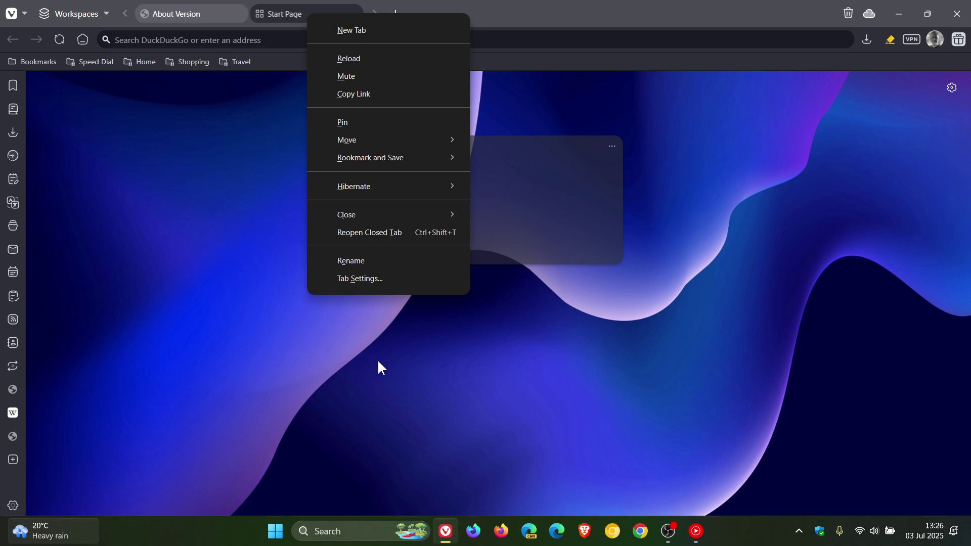
click(466, 361)
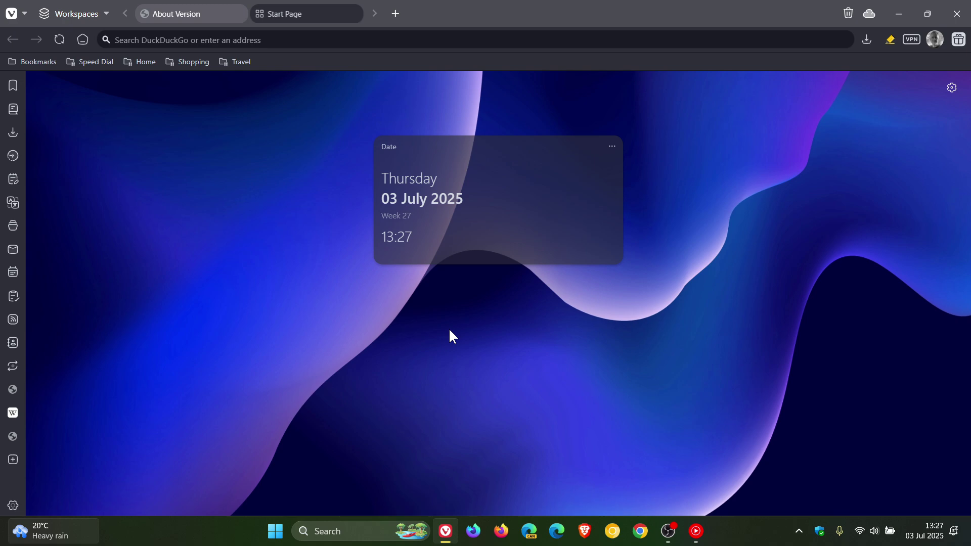
click(381, 46)
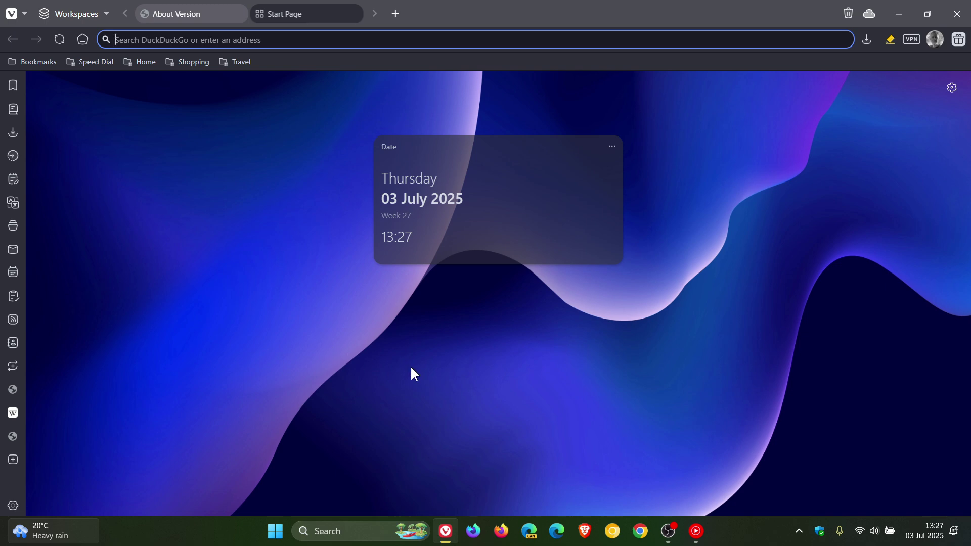
- Open Settings to Privacy and Security and scroll to the Tracker and Ad Blocking levels
click(15, 503)
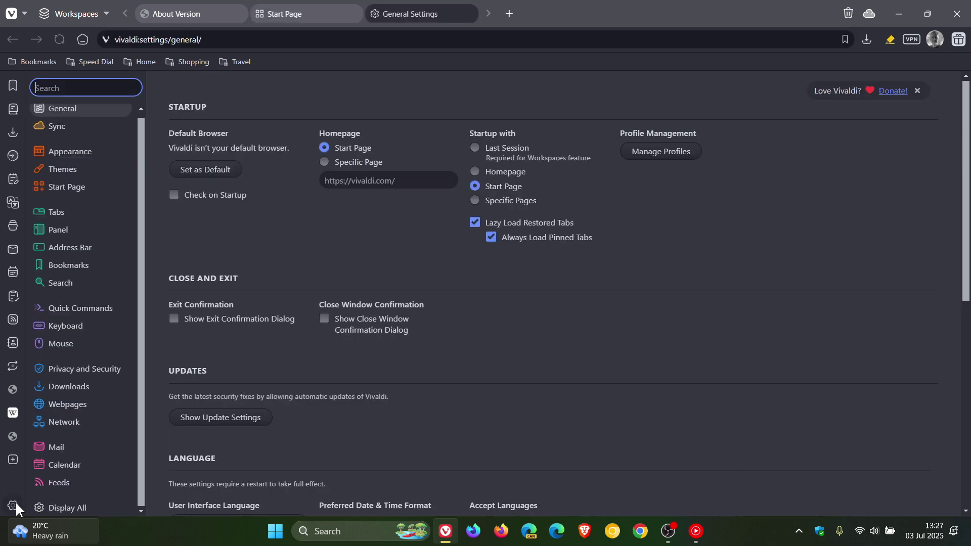
click(94, 371)
scroll(673, 302, down, 5)
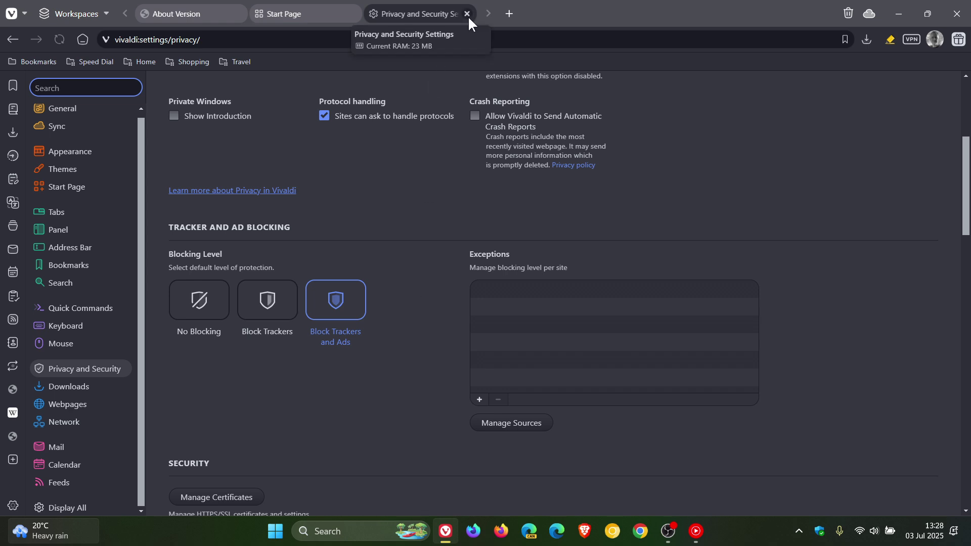
- Close the settings tab, then open and close the Bookmarks and Mail panels
click(468, 14)
click(16, 88)
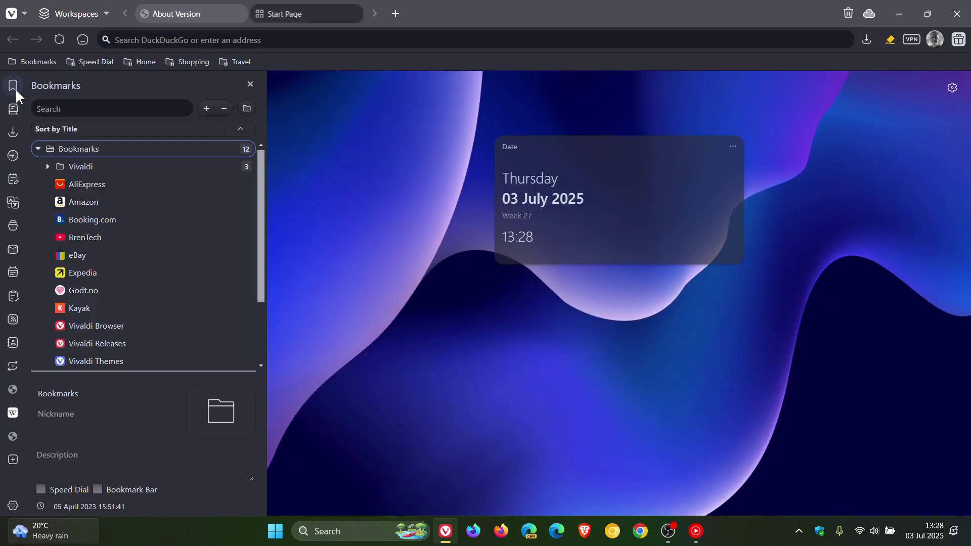
click(16, 88)
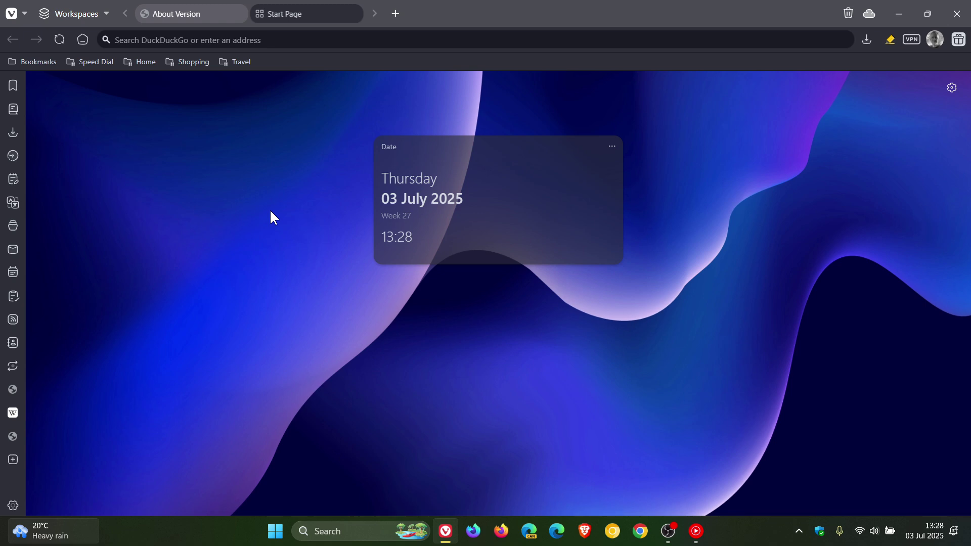
click(15, 247)
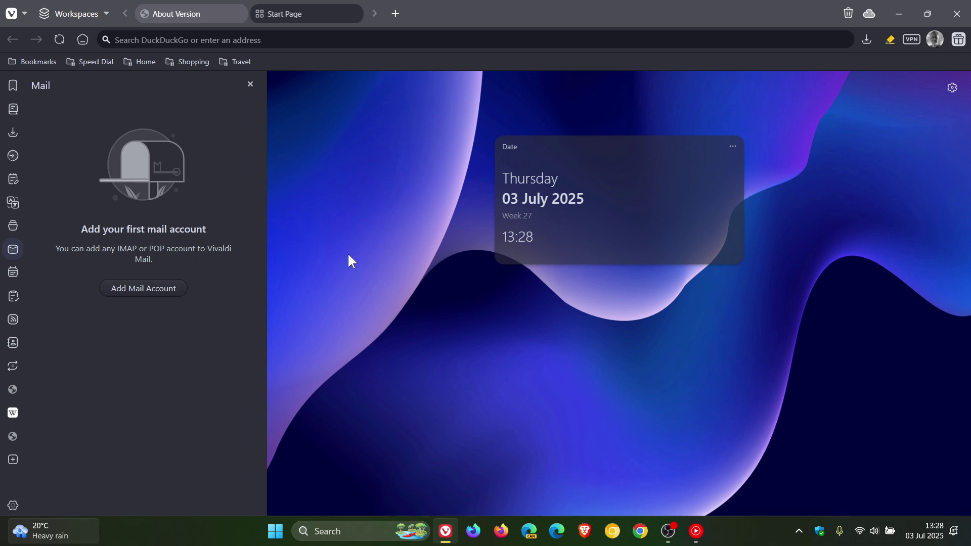
click(251, 84)
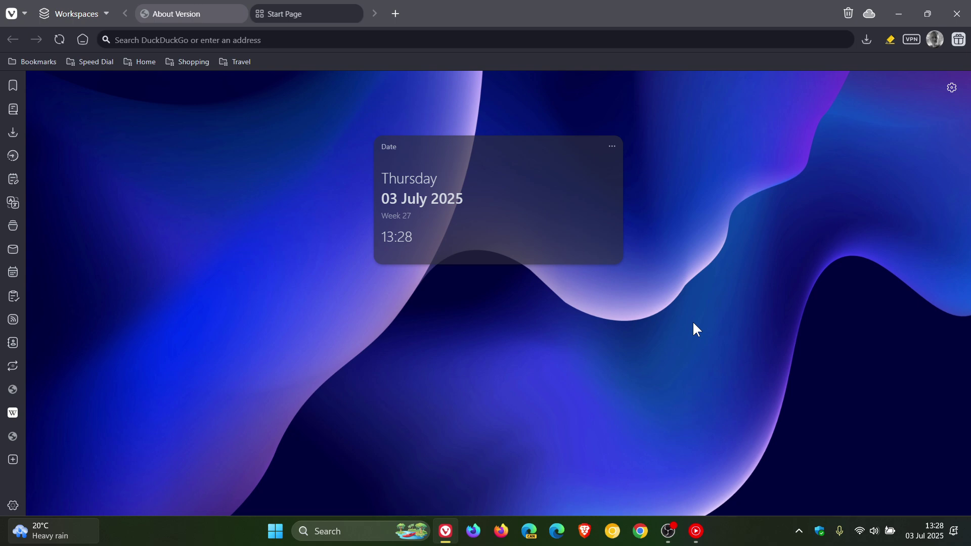
click(13, 506)
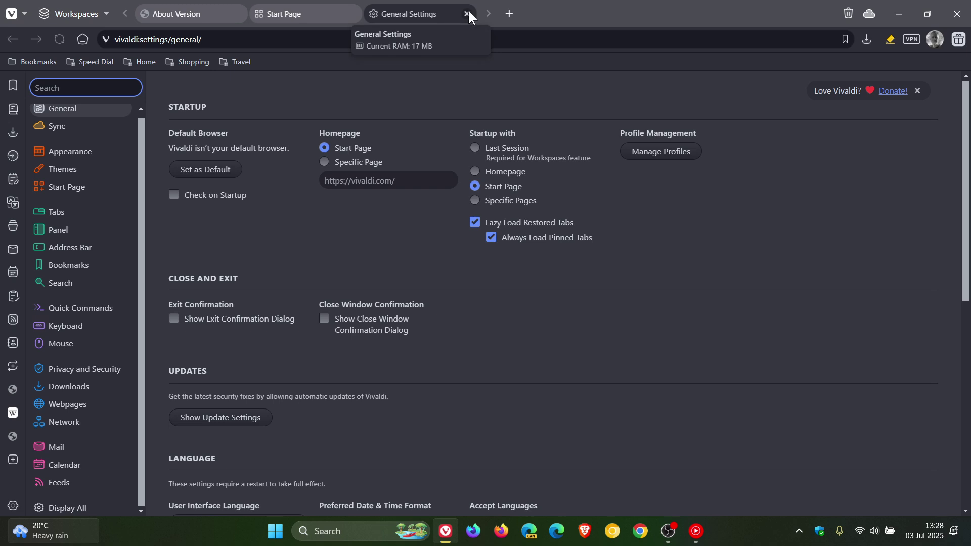
click(468, 13)
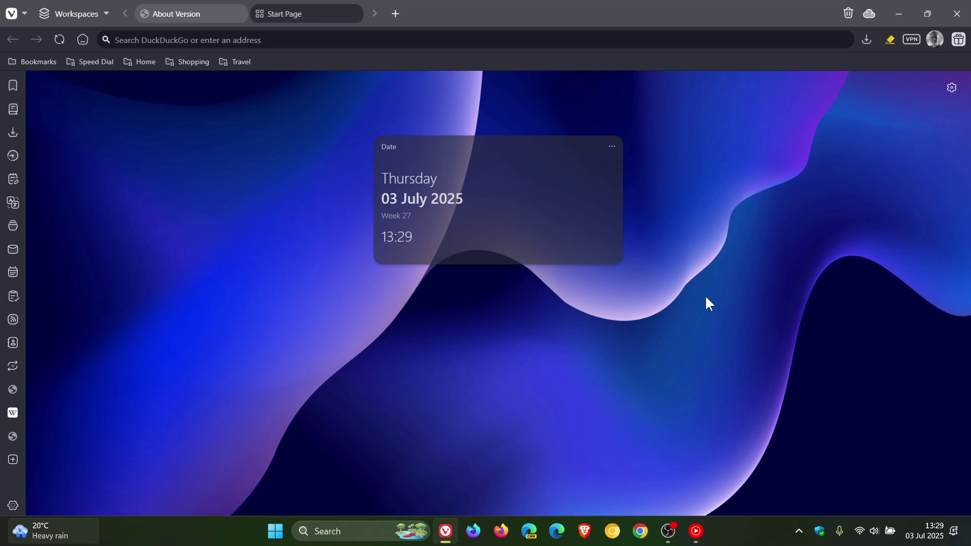
- Close the About Version tab with Ctrl+W
key(ctrl+w)
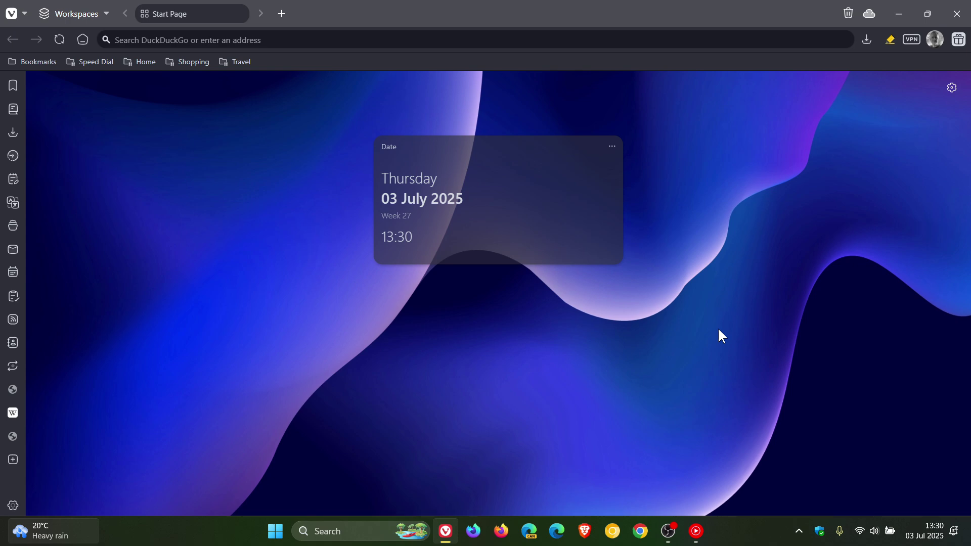